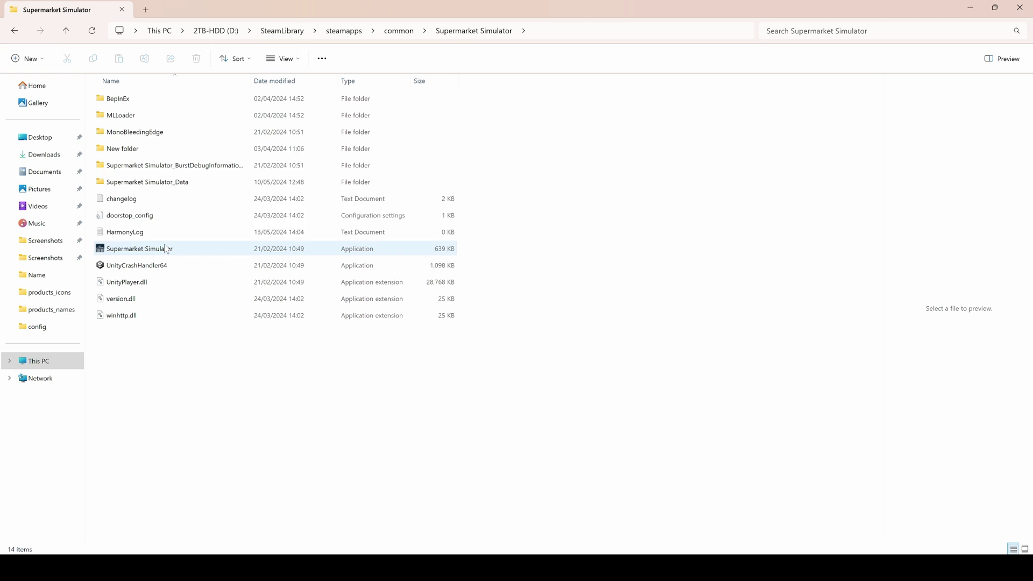
Step: Go from BepInEx through plugins into the TextureReplacer folder
{"action": "left_click", "coordinate": [129, 101]}
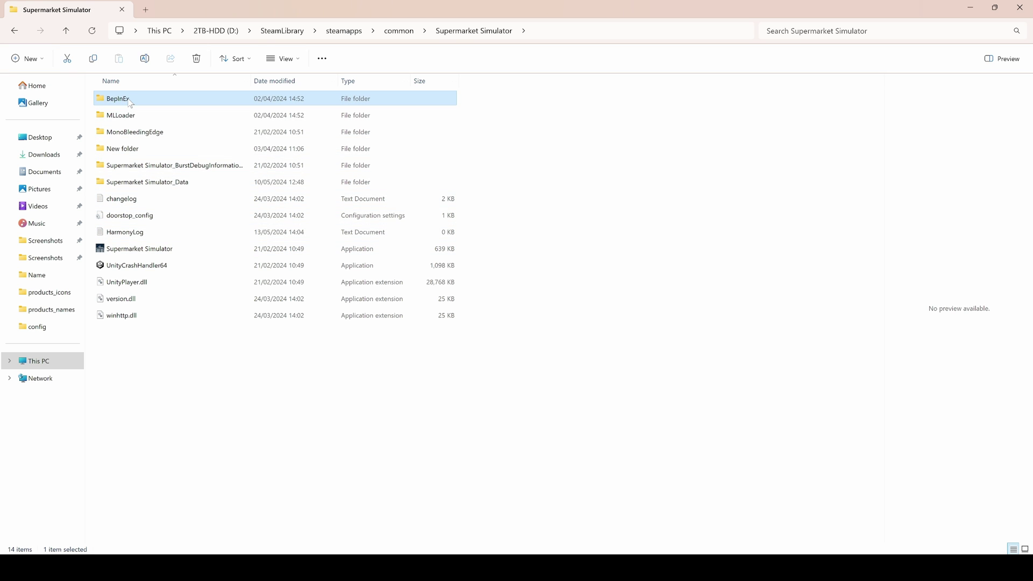
{"action": "double_click", "coordinate": [129, 101]}
{"action": "double_click", "coordinate": [144, 166]}
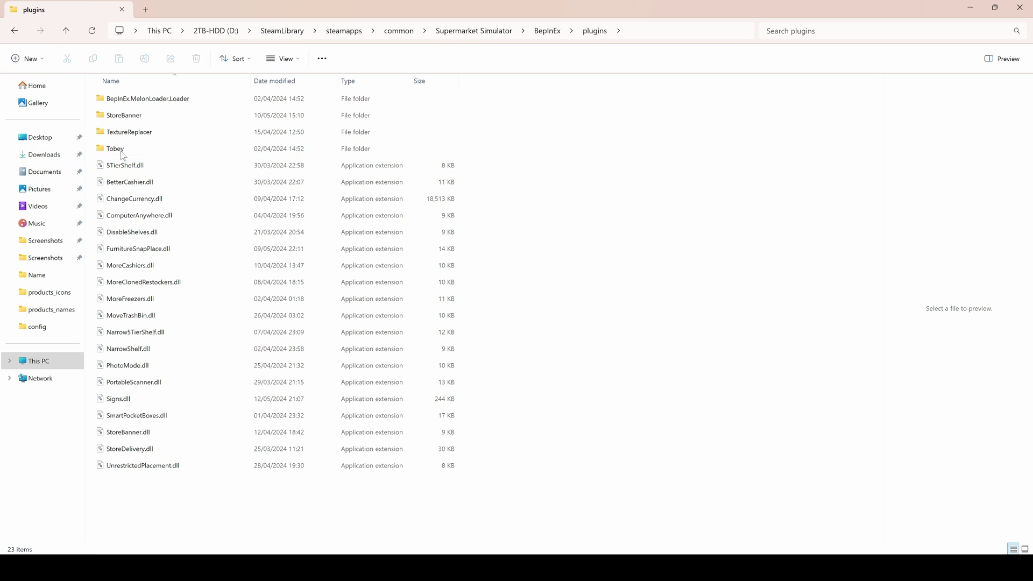
{"action": "double_click", "coordinate": [140, 129]}
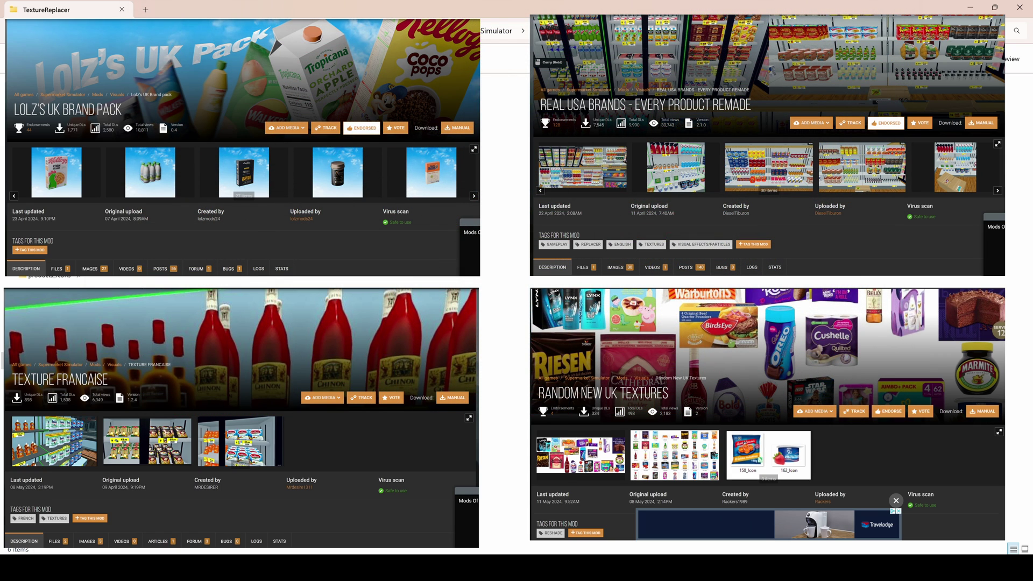
Step: Bring up the PS1GamesInsteadofBooks window, look through its products_icons covers, then return to the pack folder
{"action": "mouse_move", "coordinate": [552, 544]}
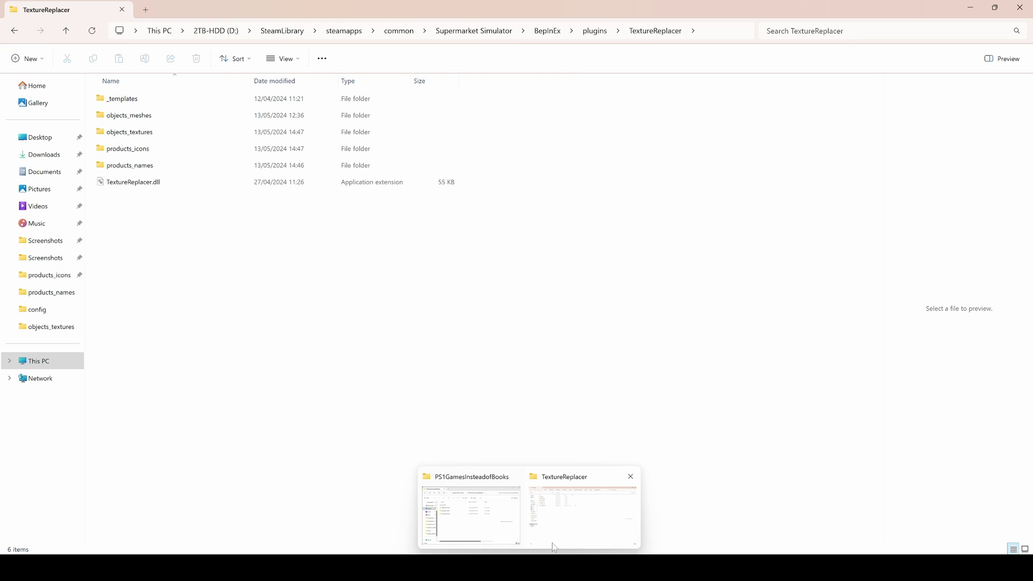
{"action": "left_click", "coordinate": [512, 527]}
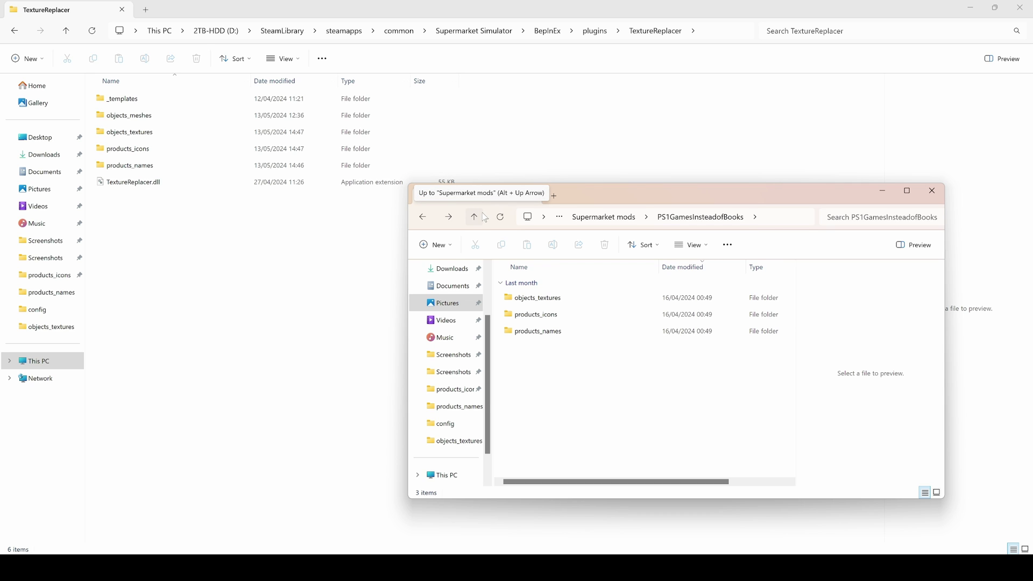
{"action": "left_click", "coordinate": [571, 318]}
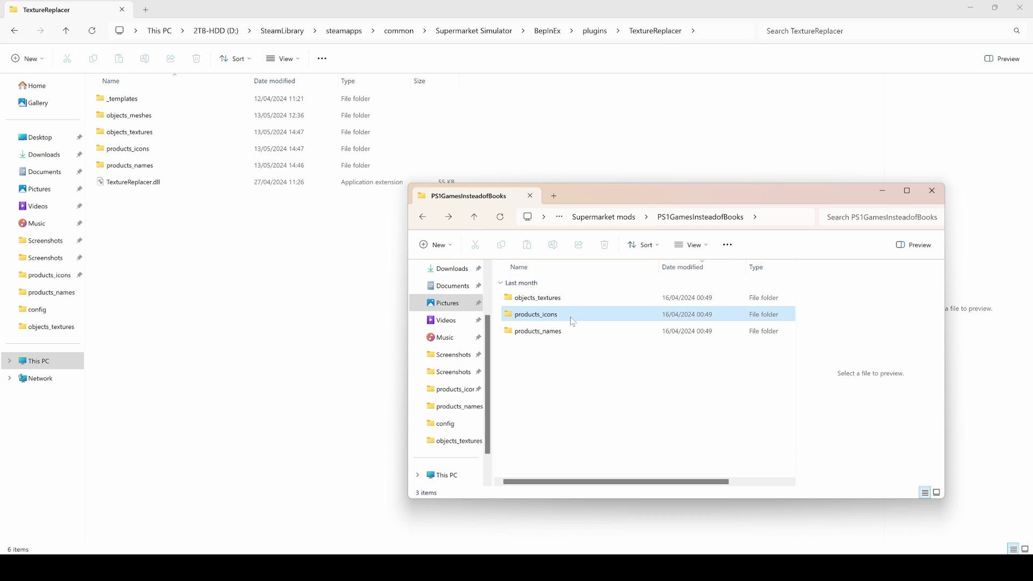
{"action": "double_click", "coordinate": [571, 318]}
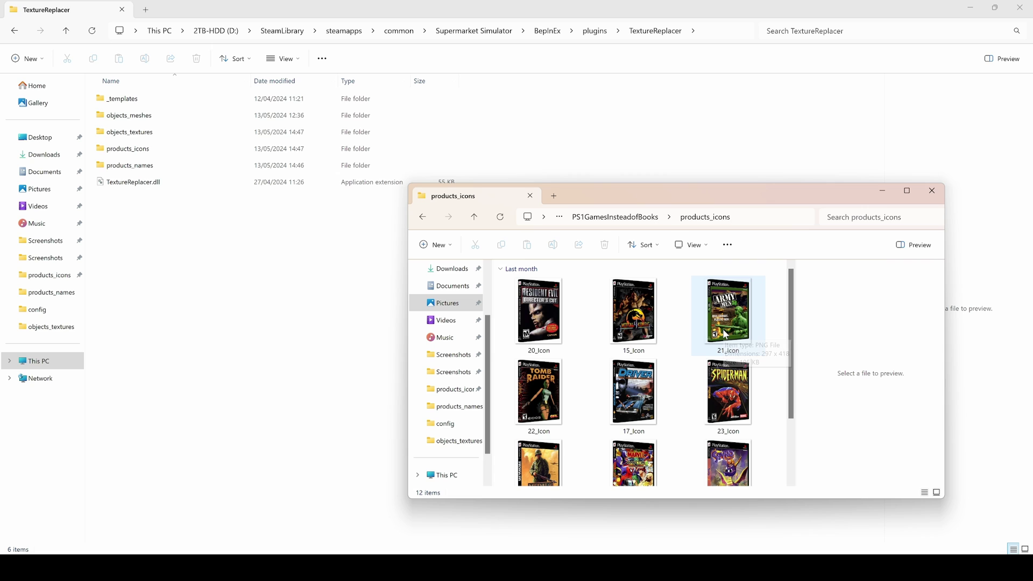
{"action": "scroll", "coordinate": [726, 334], "scroll_direction": "down", "scroll_amount": 2}
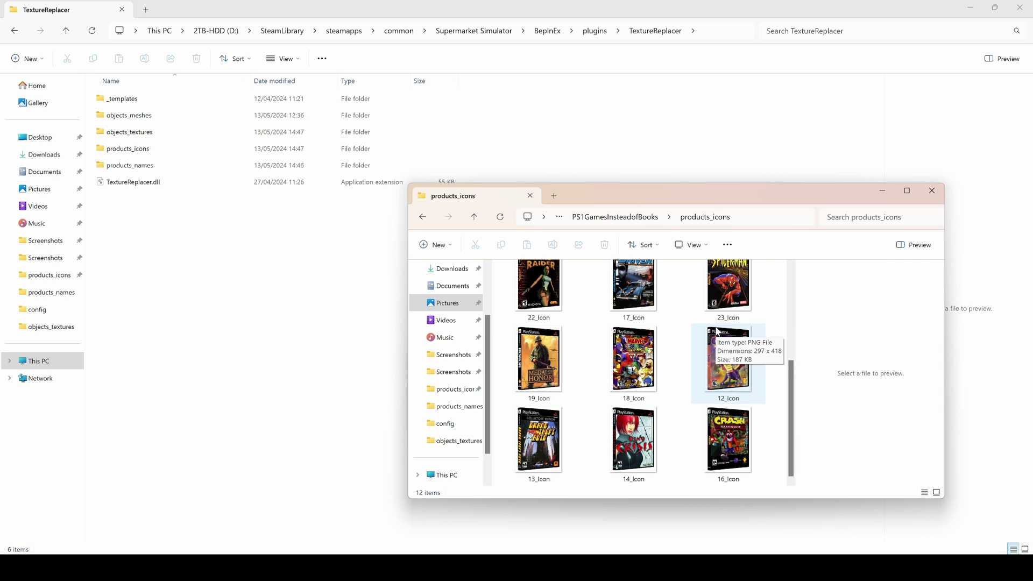
{"action": "scroll", "coordinate": [730, 473], "scroll_direction": "up", "scroll_amount": 2}
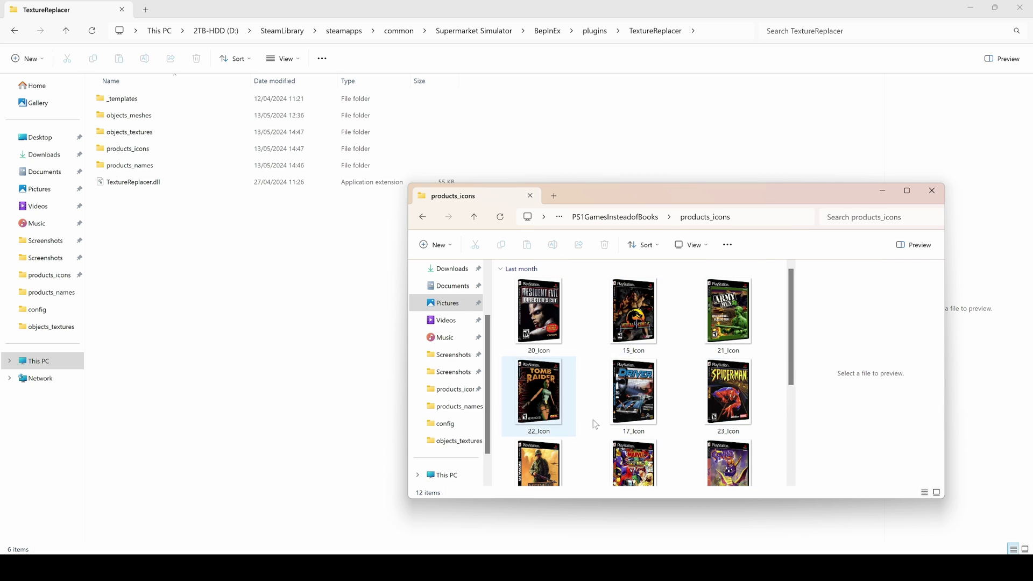
{"action": "left_click", "coordinate": [423, 216]}
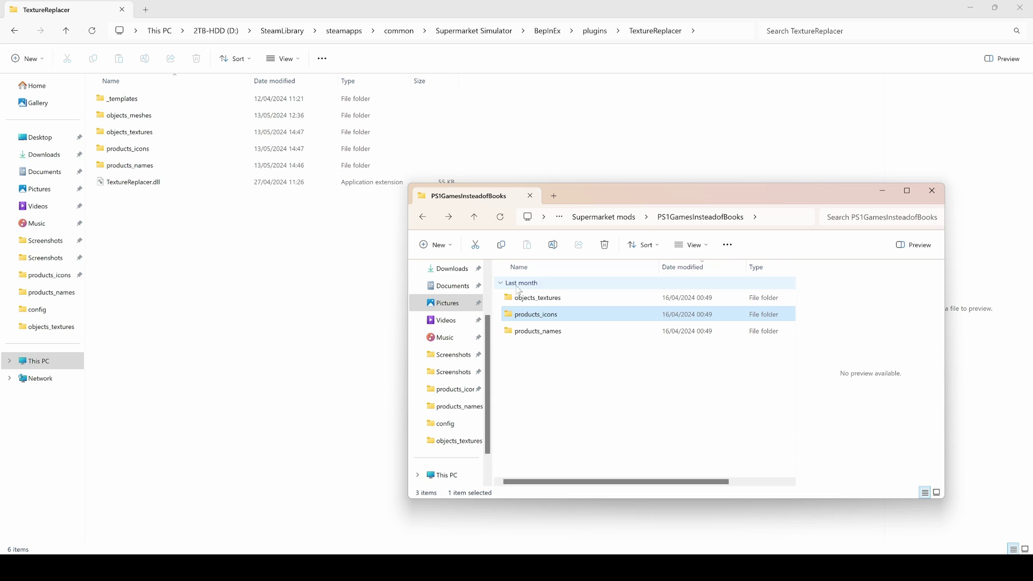
{"action": "left_click", "coordinate": [549, 301]}
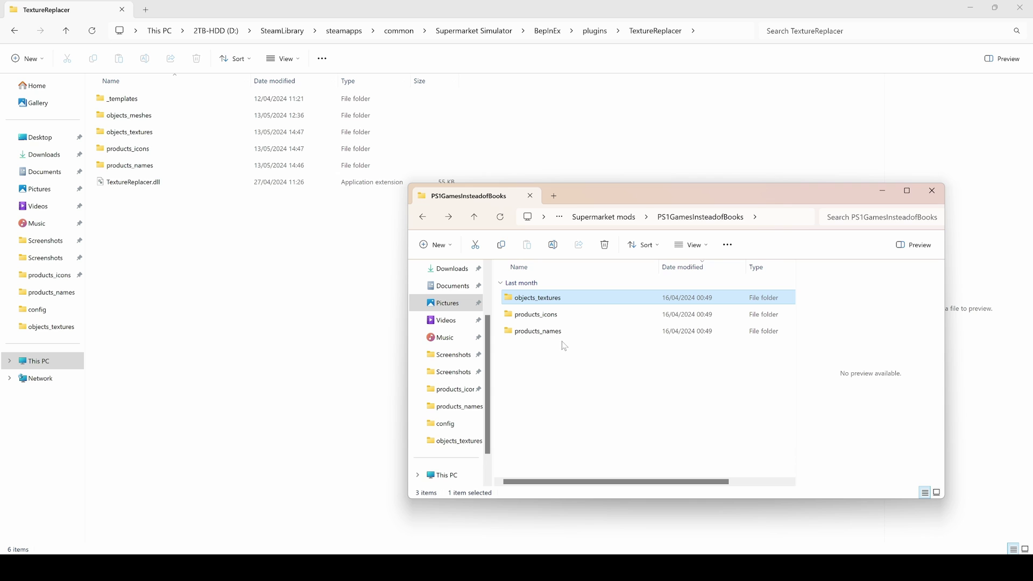
Step: Copy the 12 PS1 cover icons (12_Icon to 23_Icon) from the pack into the game's products_icons folder
{"action": "double_click", "coordinate": [141, 155]}
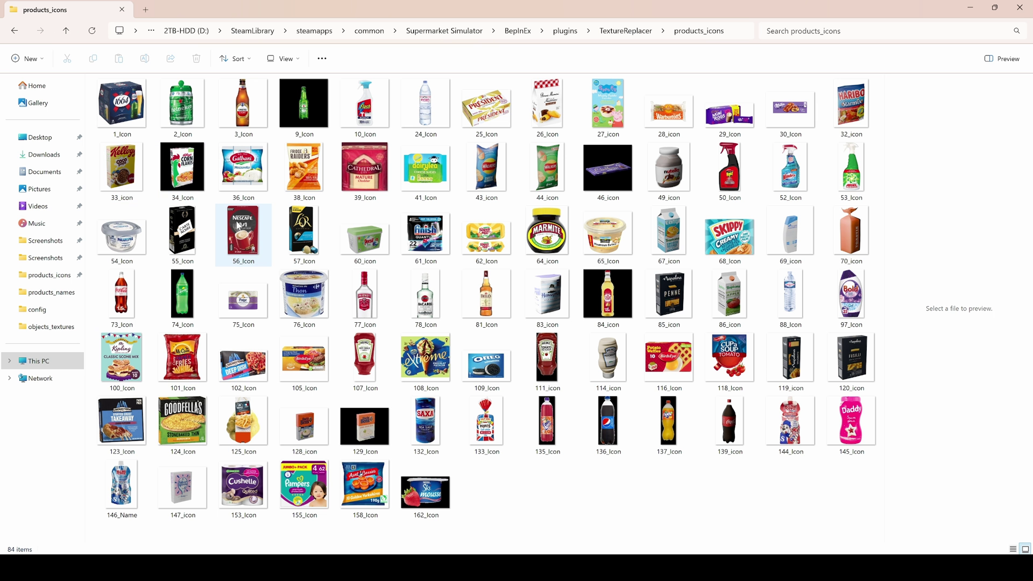
{"action": "mouse_move", "coordinate": [237, 225]}
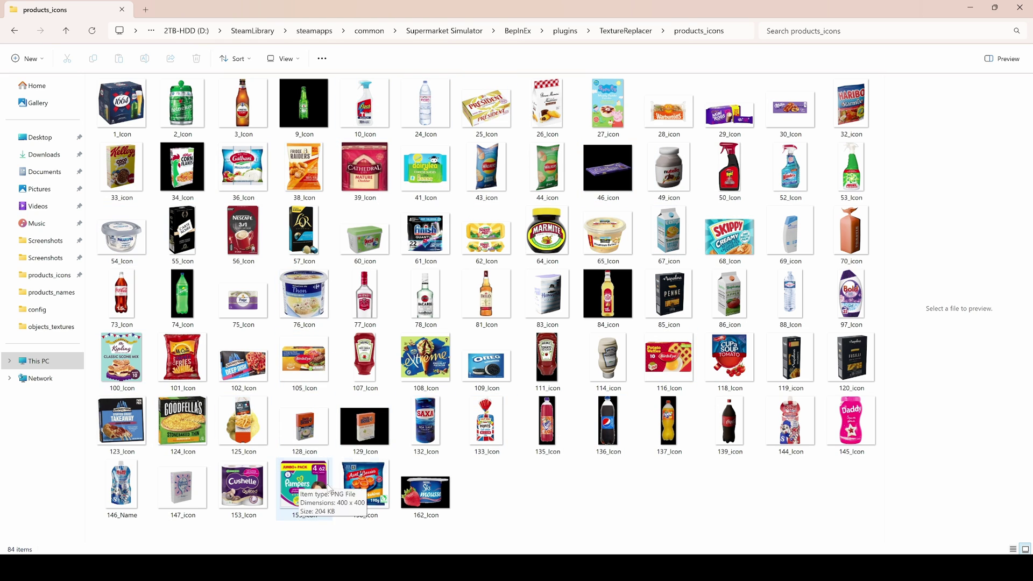
{"action": "mouse_move", "coordinate": [554, 536]}
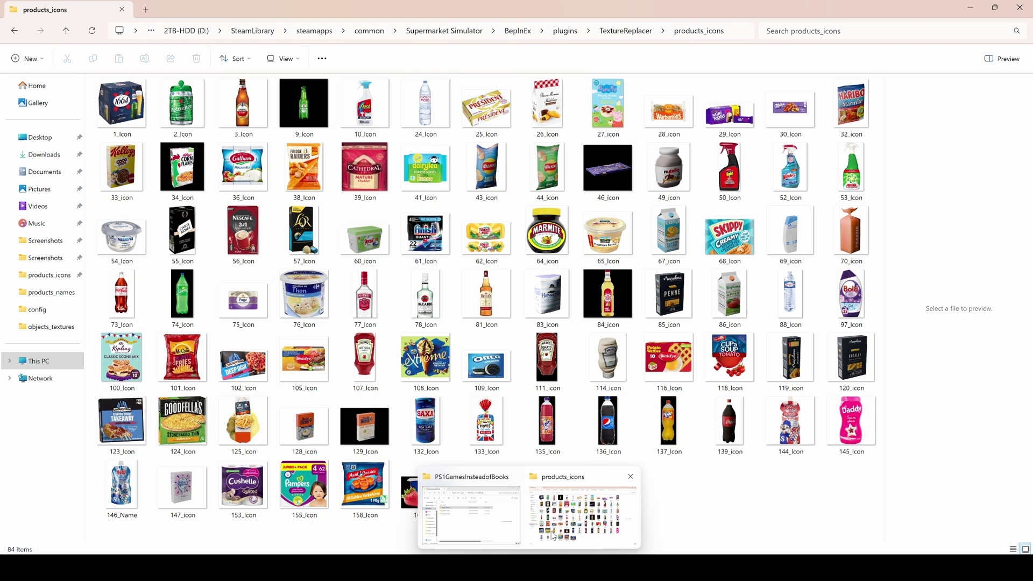
{"action": "left_click", "coordinate": [509, 523]}
{"action": "double_click", "coordinate": [551, 315]}
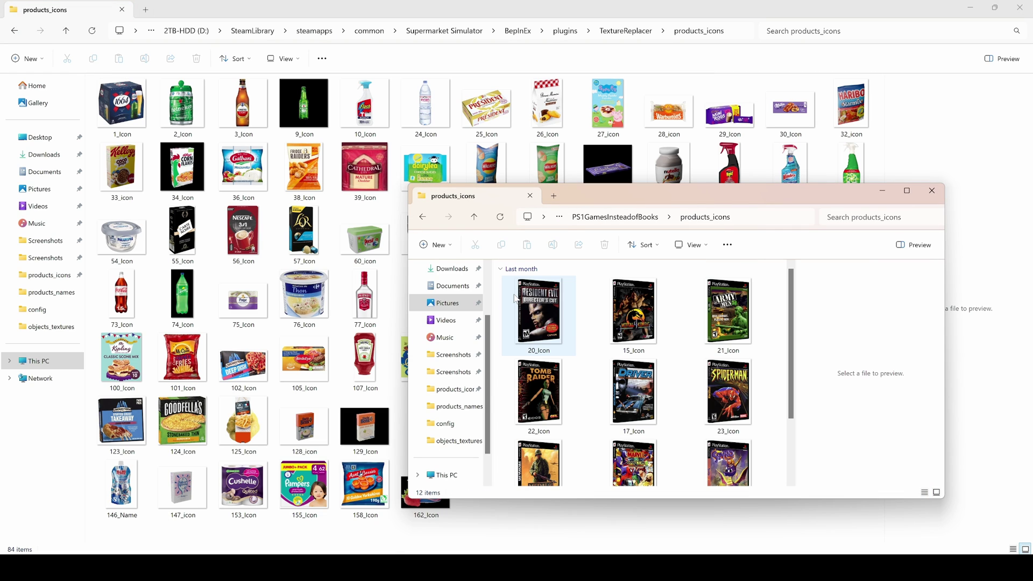
{"action": "left_click_drag", "start_coordinate": [505, 281], "coordinate": [481, 511]}
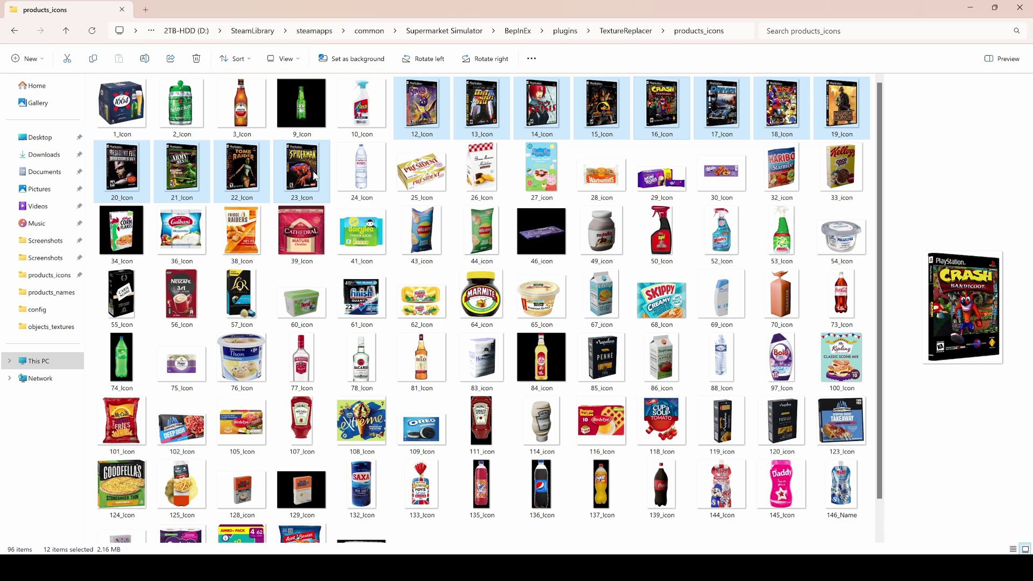
{"action": "scroll", "coordinate": [315, 177], "scroll_direction": "down", "scroll_amount": 1}
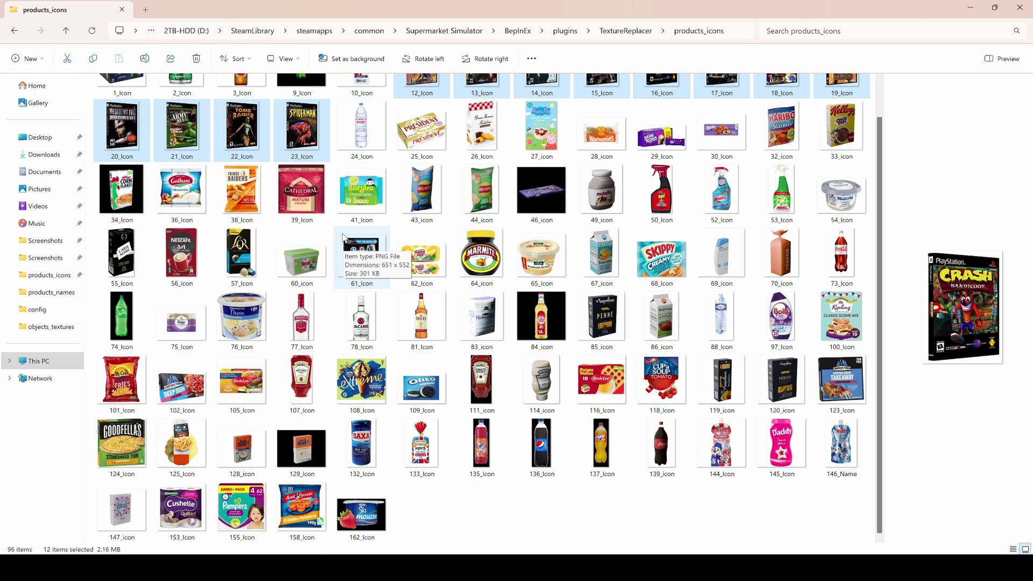
{"action": "scroll", "coordinate": [560, 263], "scroll_direction": "up", "scroll_amount": 1}
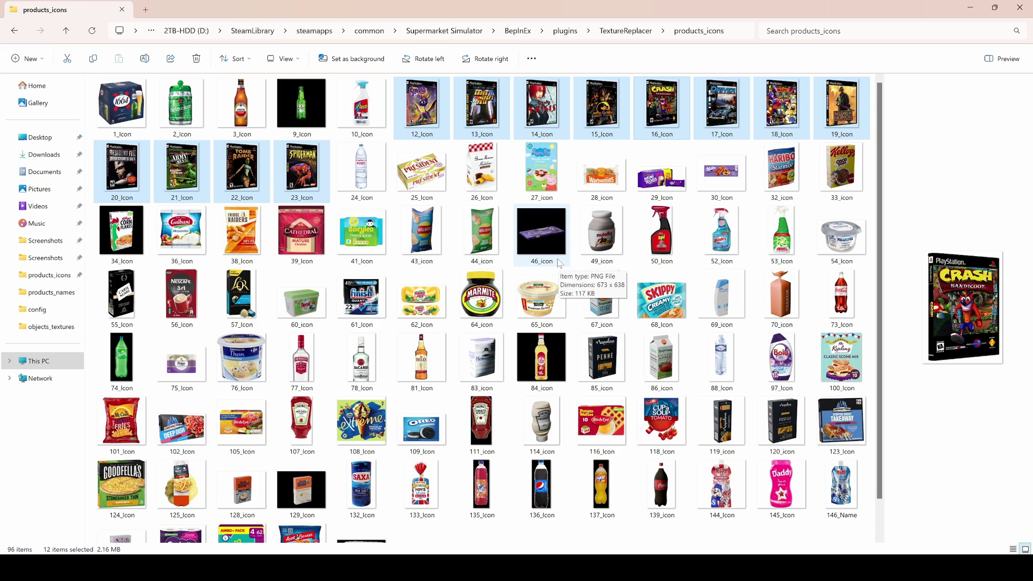
{"action": "left_click", "coordinate": [634, 143]}
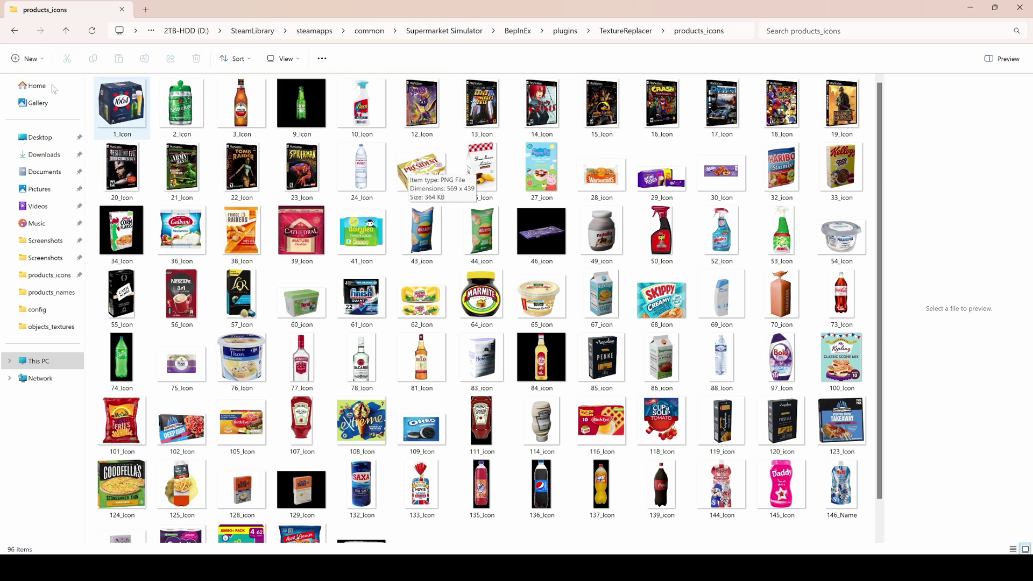
Step: Browse the vanilla template icons in _templates\vanilla\products_icons
{"action": "left_click", "coordinate": [12, 35]}
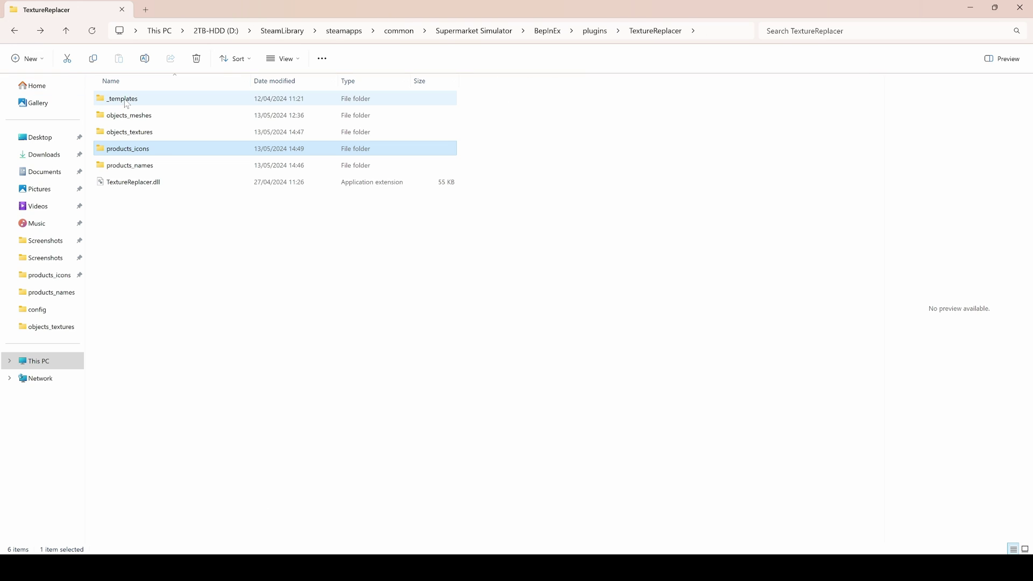
{"action": "double_click", "coordinate": [126, 100]}
{"action": "double_click", "coordinate": [124, 116]}
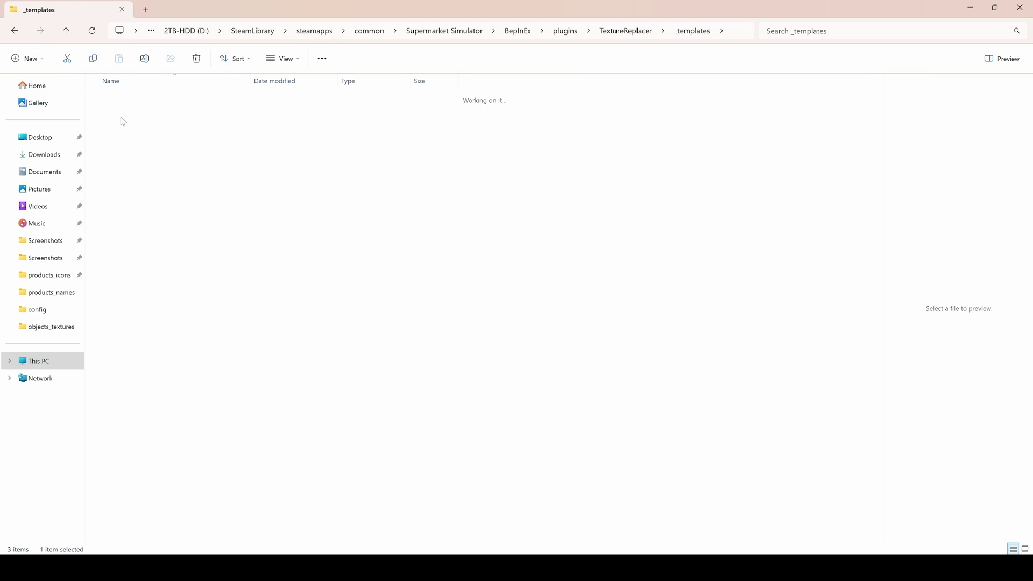
{"action": "double_click", "coordinate": [147, 135]}
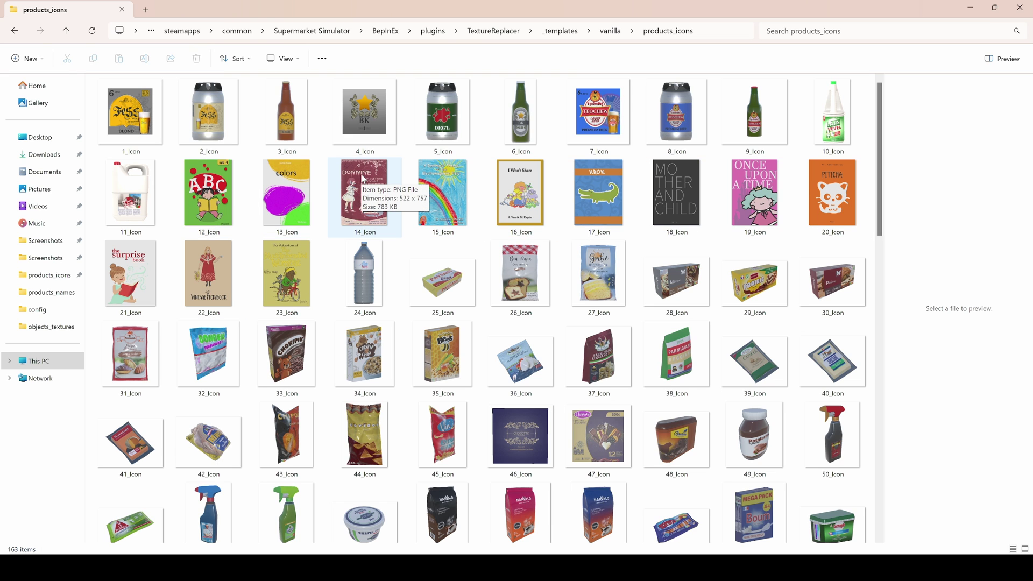
{"action": "scroll", "coordinate": [569, 310], "scroll_direction": "down", "scroll_amount": 12}
{"action": "scroll", "coordinate": [687, 367], "scroll_direction": "up", "scroll_amount": 12}
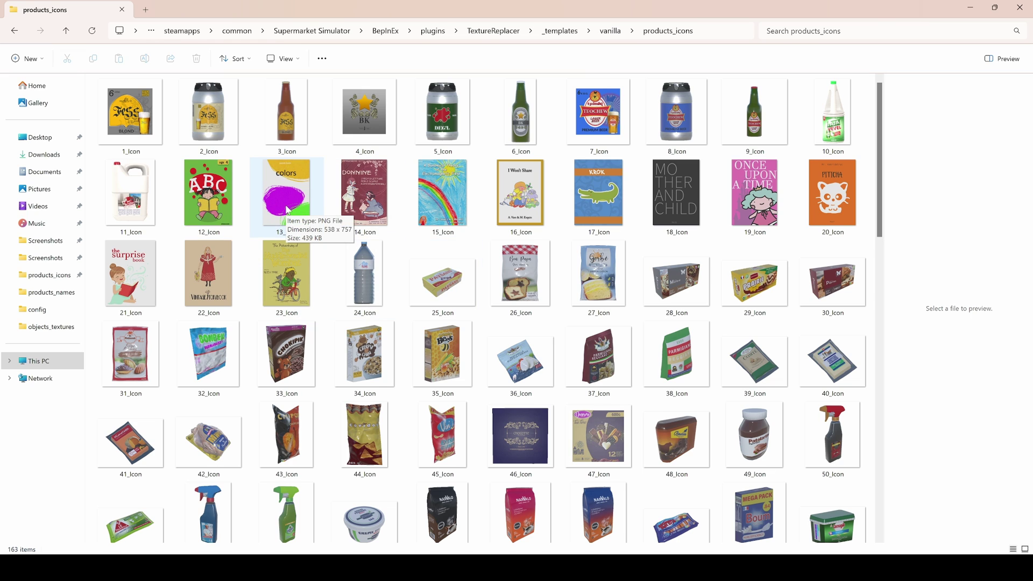
Step: Go back up three levels to the TextureReplacer folder
{"action": "left_click", "coordinate": [13, 36]}
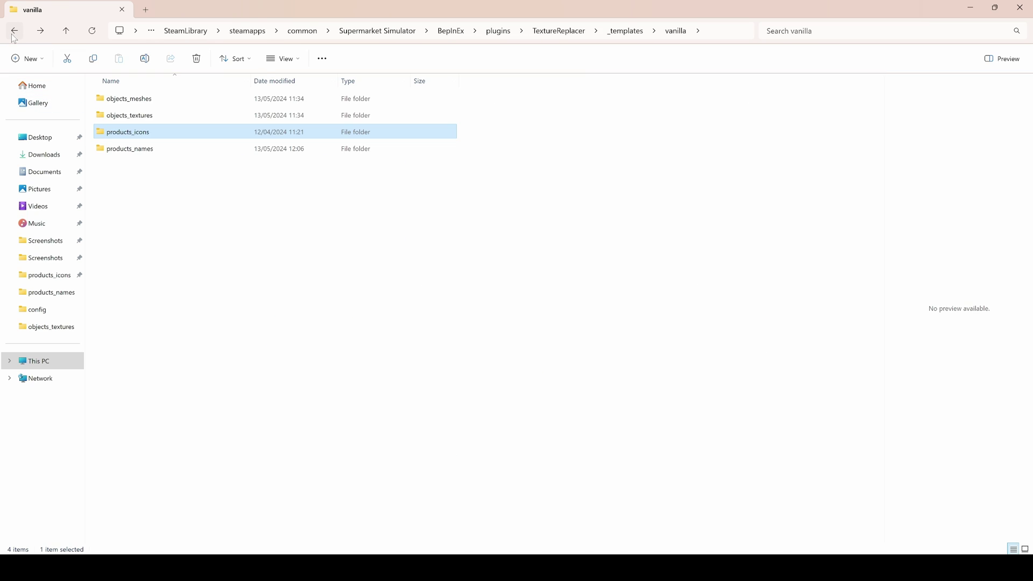
{"action": "left_click", "coordinate": [13, 36]}
{"action": "left_click", "coordinate": [13, 35]}
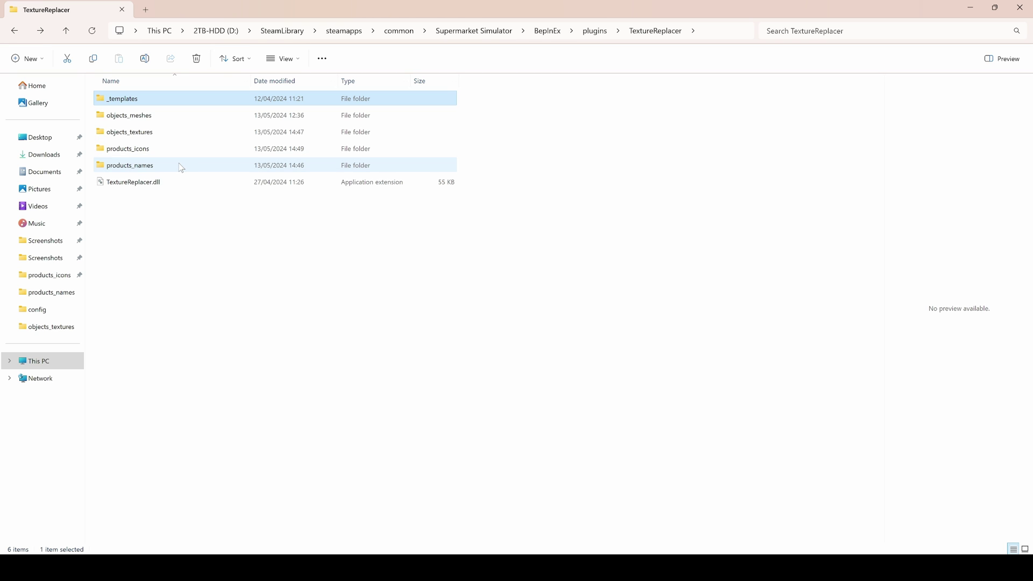
Step: Copy the pack's Books_bpxnql_a texture into the game's objects_textures folder, raising it to 94 items
{"action": "double_click", "coordinate": [159, 131]}
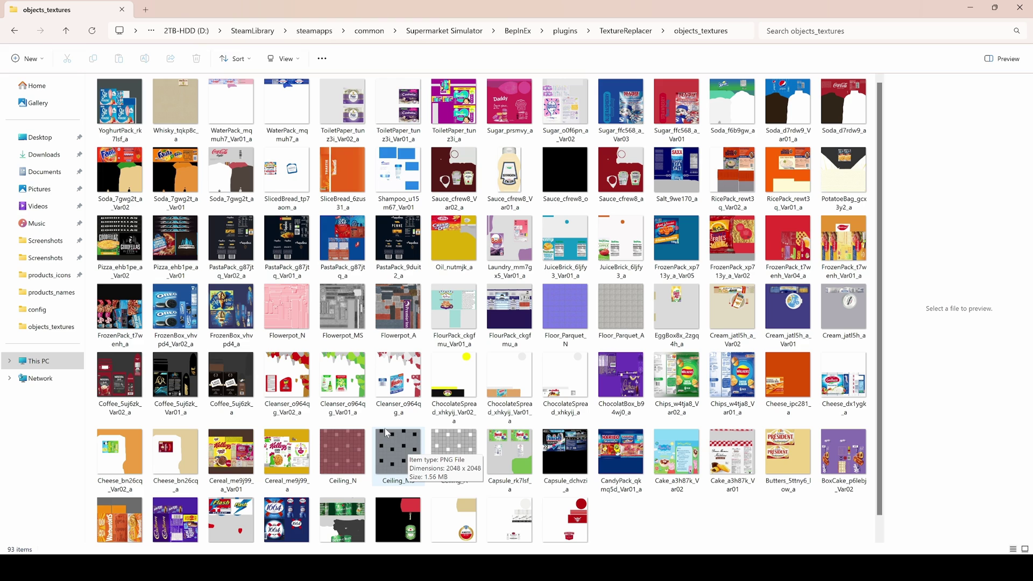
{"action": "mouse_move", "coordinate": [530, 568]}
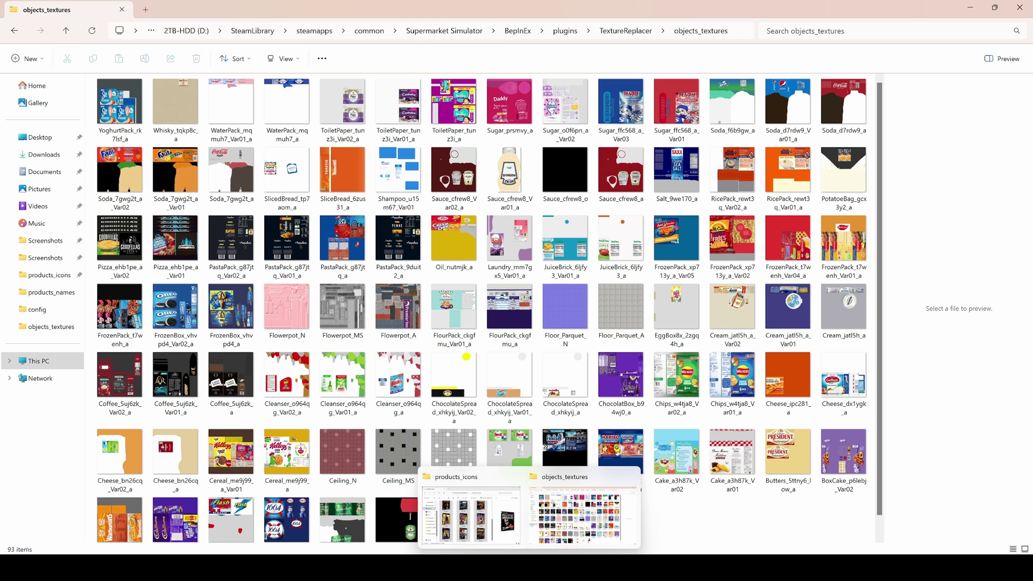
{"action": "left_click", "coordinate": [500, 525]}
{"action": "left_click", "coordinate": [423, 217]}
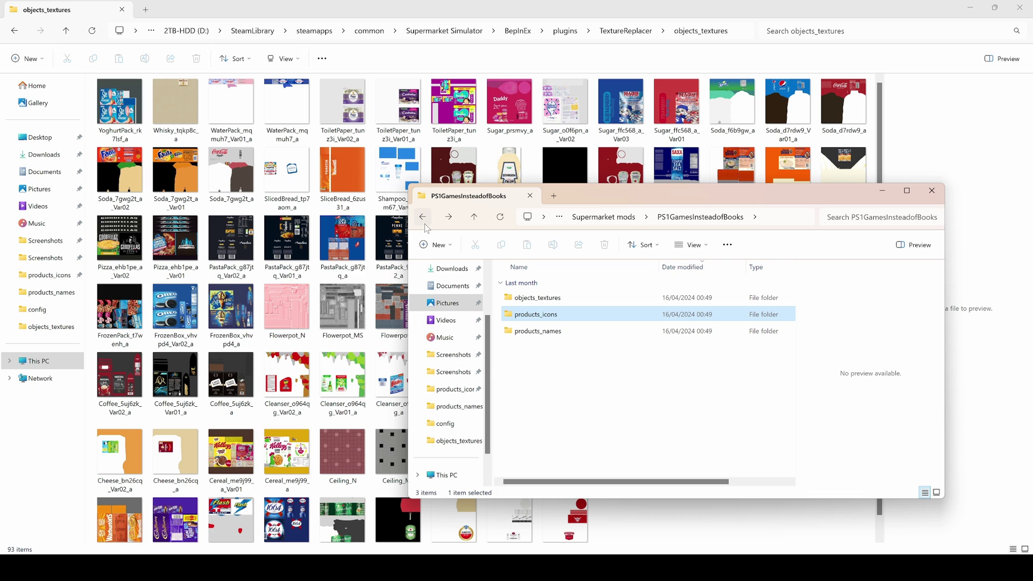
{"action": "double_click", "coordinate": [554, 301]}
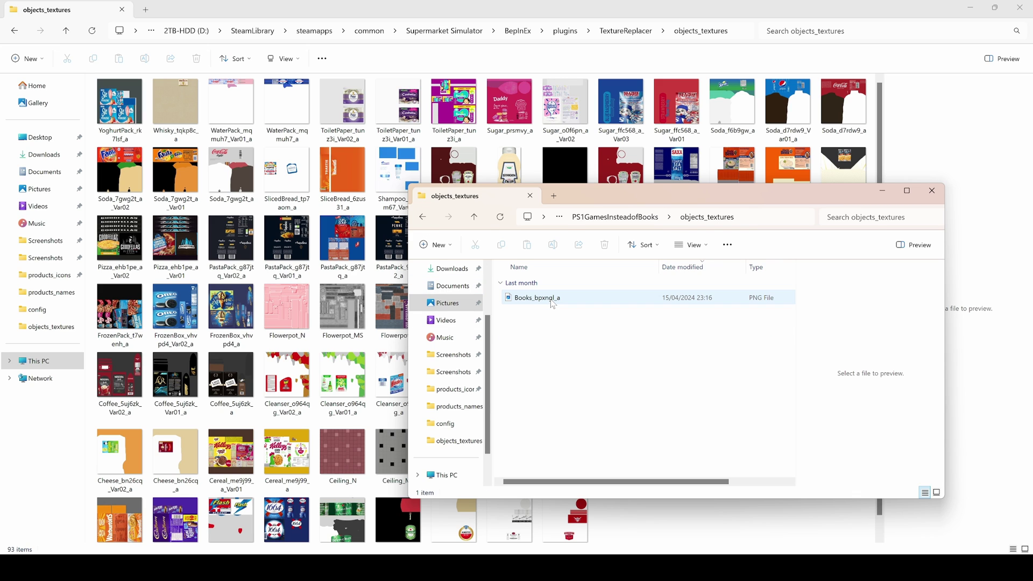
{"action": "left_click_drag", "start_coordinate": [553, 303], "coordinate": [657, 546]}
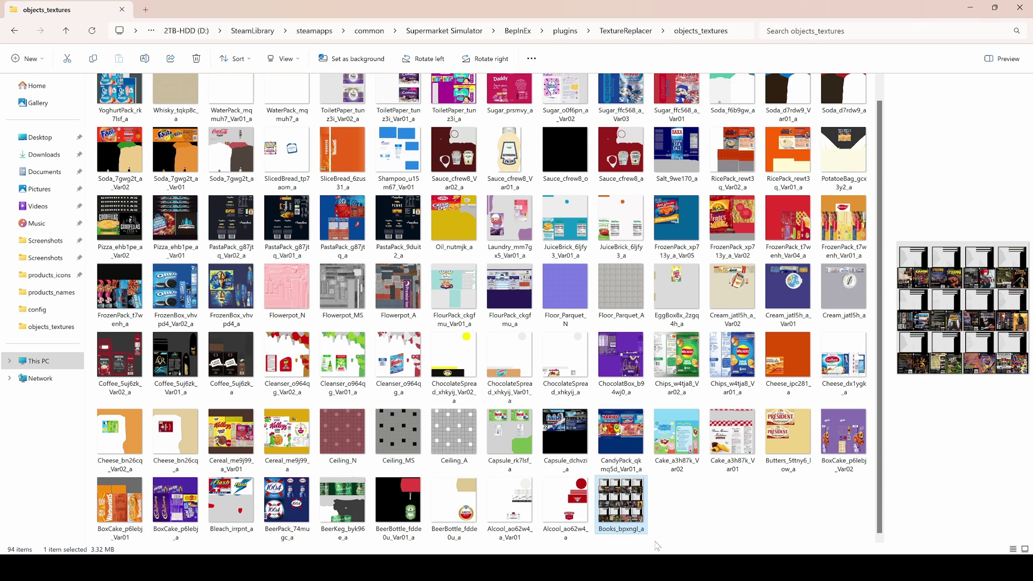
{"action": "left_click", "coordinate": [15, 31]}
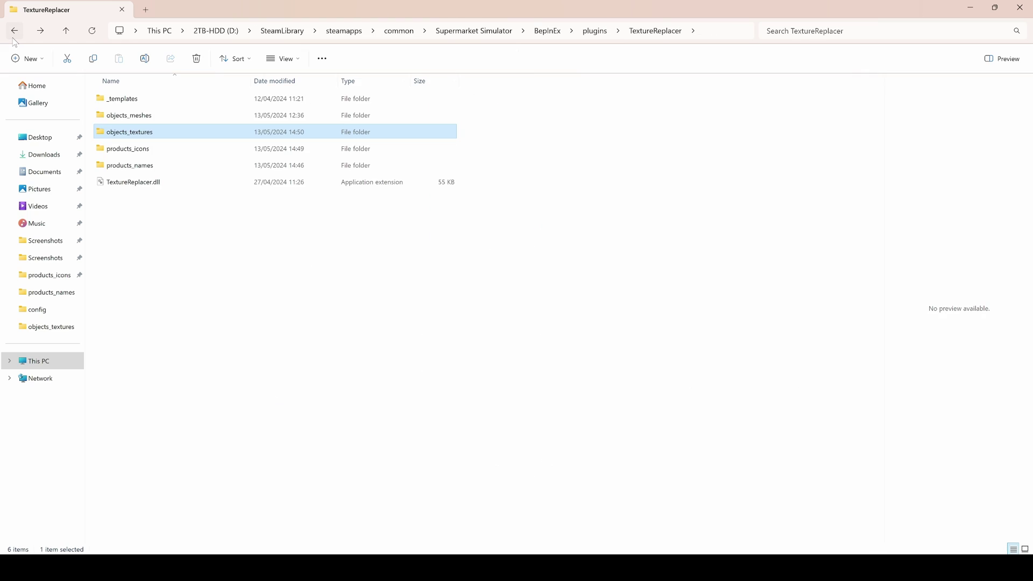
Step: Open the game's products_names folder and preview 135_Name, 101_Brand and 101_Name
{"action": "double_click", "coordinate": [146, 167]}
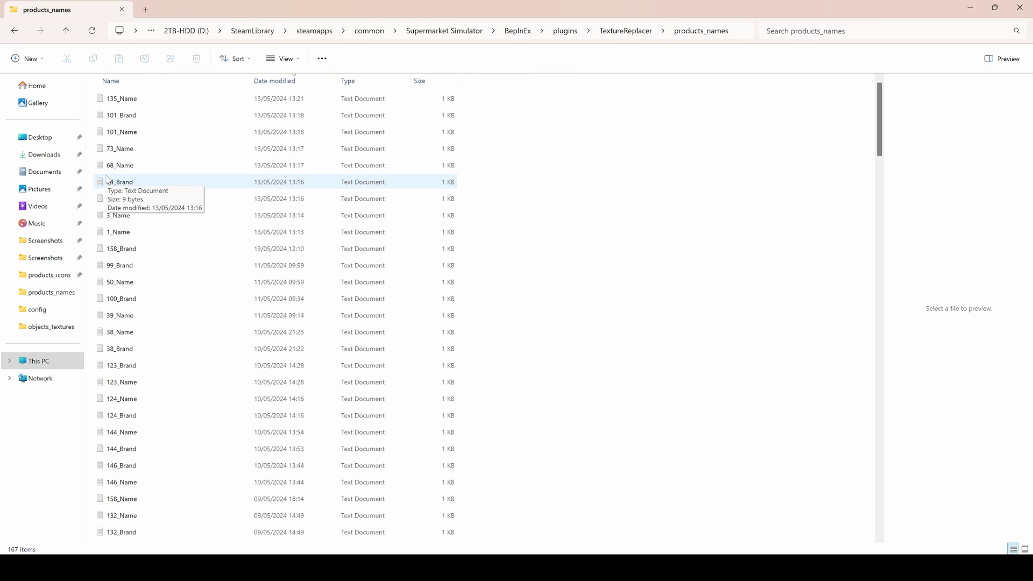
{"action": "left_click", "coordinate": [123, 103]}
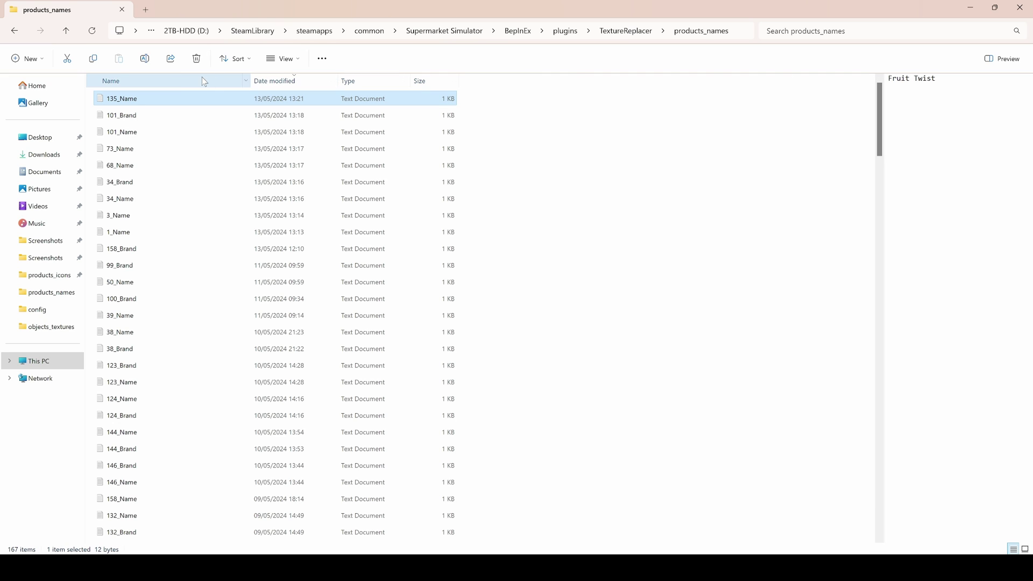
{"action": "left_click", "coordinate": [129, 117]}
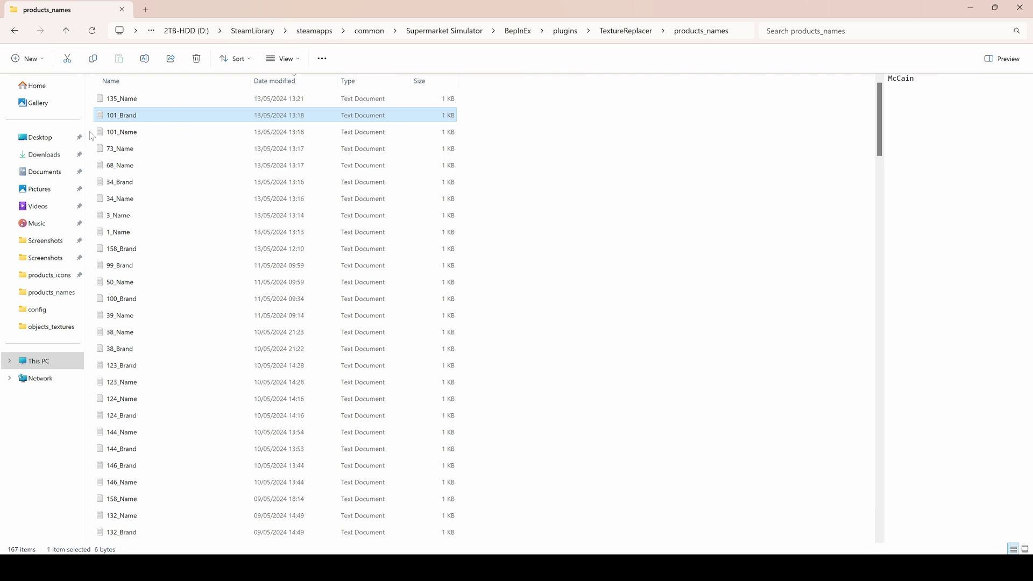
{"action": "left_click", "coordinate": [134, 135]}
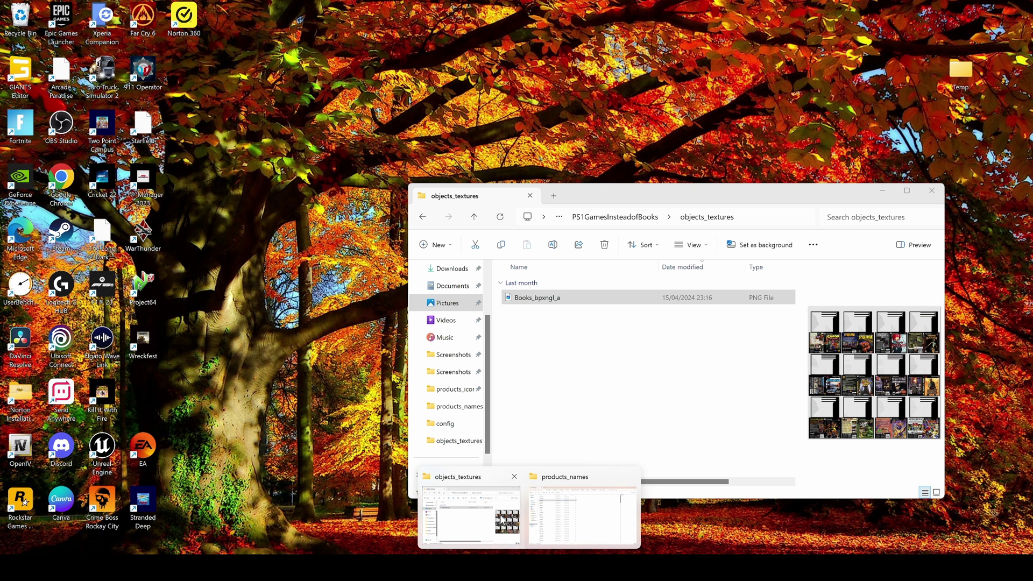
Step: Copy the pack's 24 Name and Brand text files into products_names, bringing it to 191 items
{"action": "left_click", "coordinate": [503, 519]}
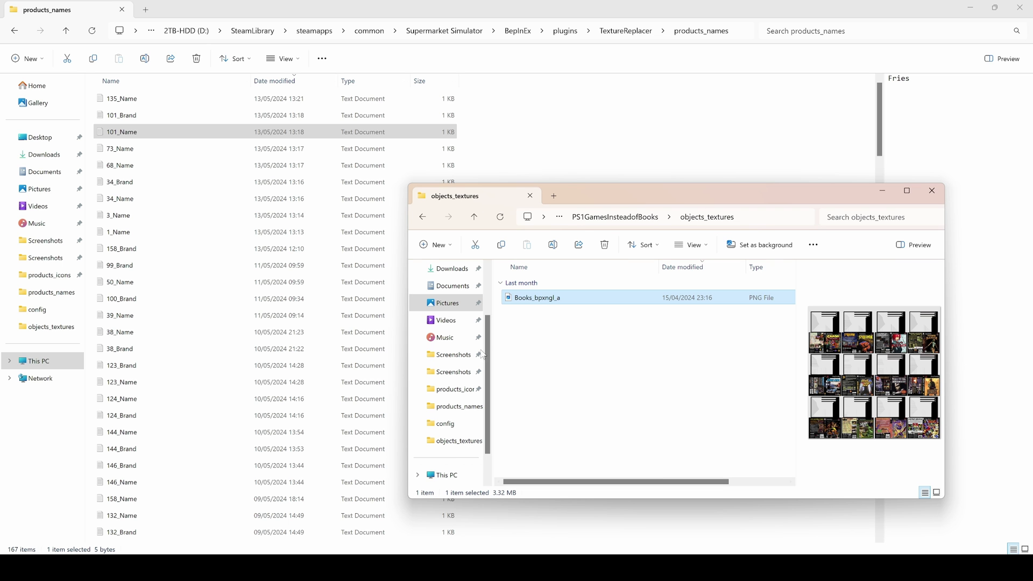
{"action": "left_click", "coordinate": [423, 216]}
{"action": "double_click", "coordinate": [567, 334]}
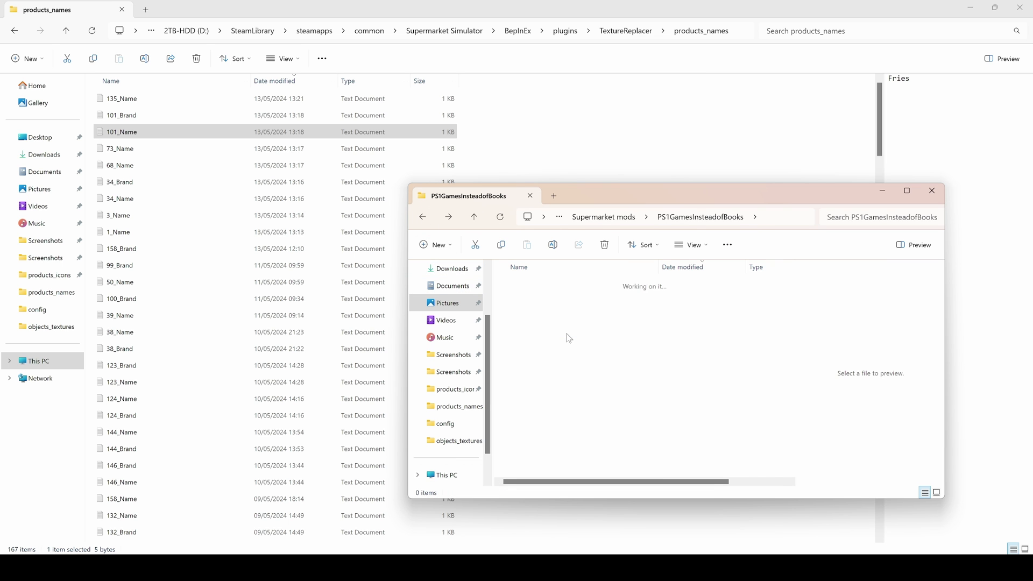
{"action": "left_click_drag", "start_coordinate": [501, 302], "coordinate": [515, 131]}
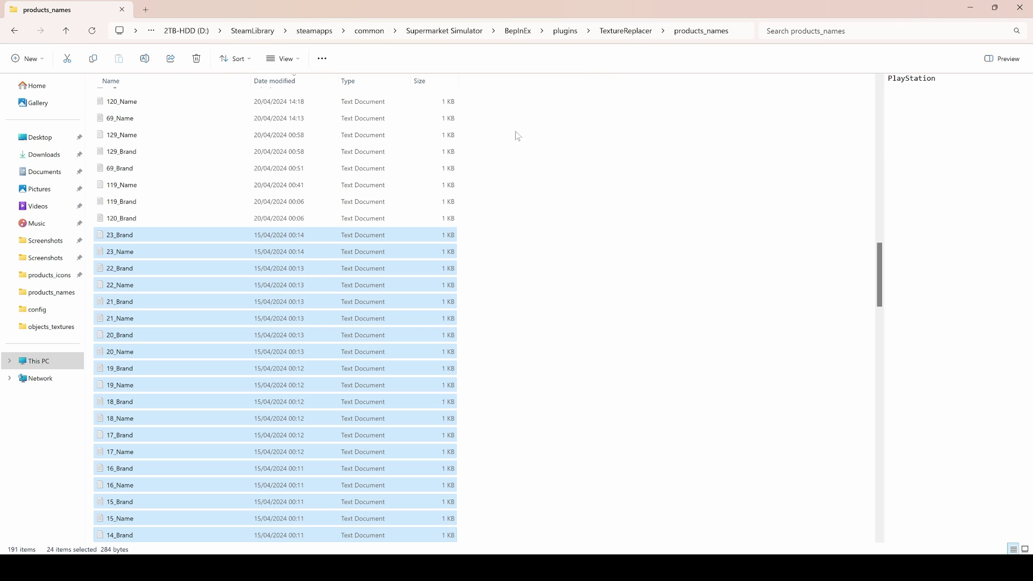
{"action": "left_click", "coordinate": [666, 204]}
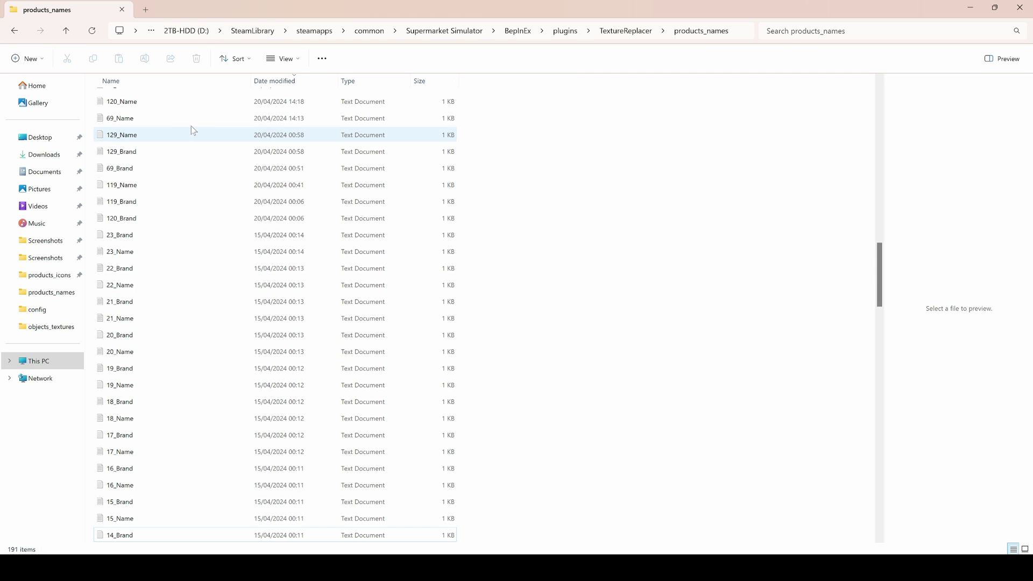
{"action": "left_click", "coordinate": [14, 31]}
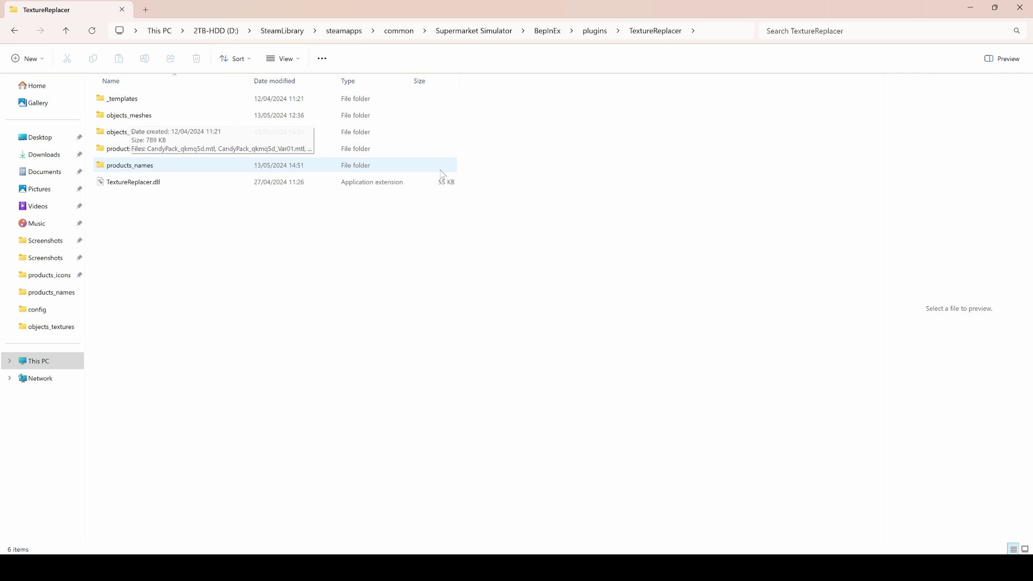
{"action": "double_click", "coordinate": [121, 116]}
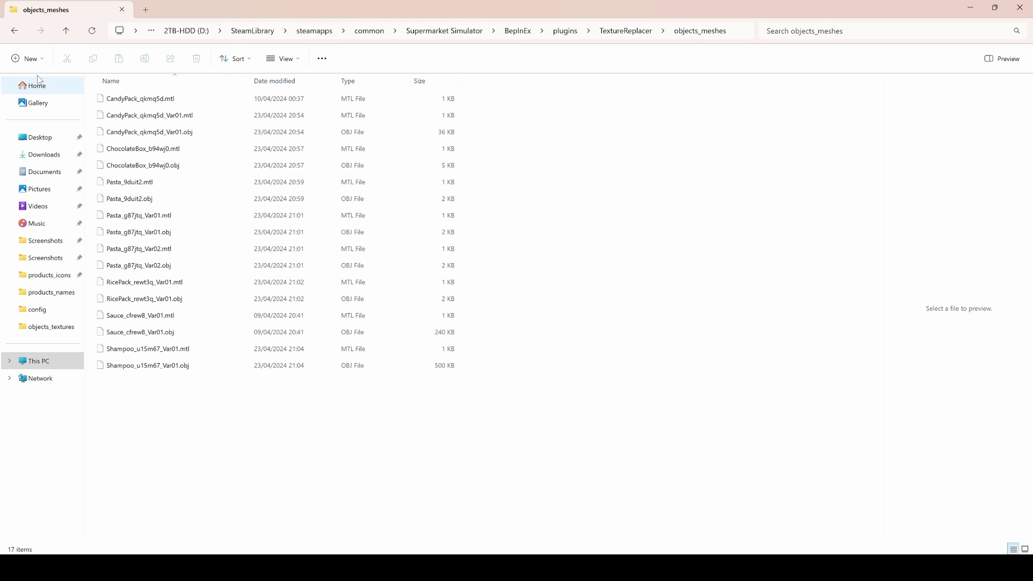
{"action": "left_click", "coordinate": [11, 30]}
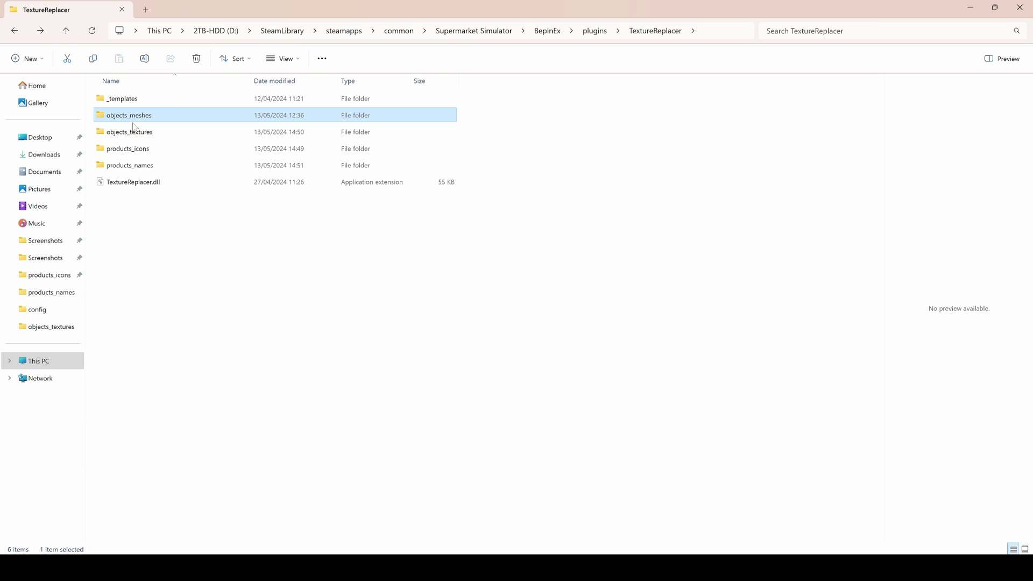
{"action": "left_click", "coordinate": [135, 218]}
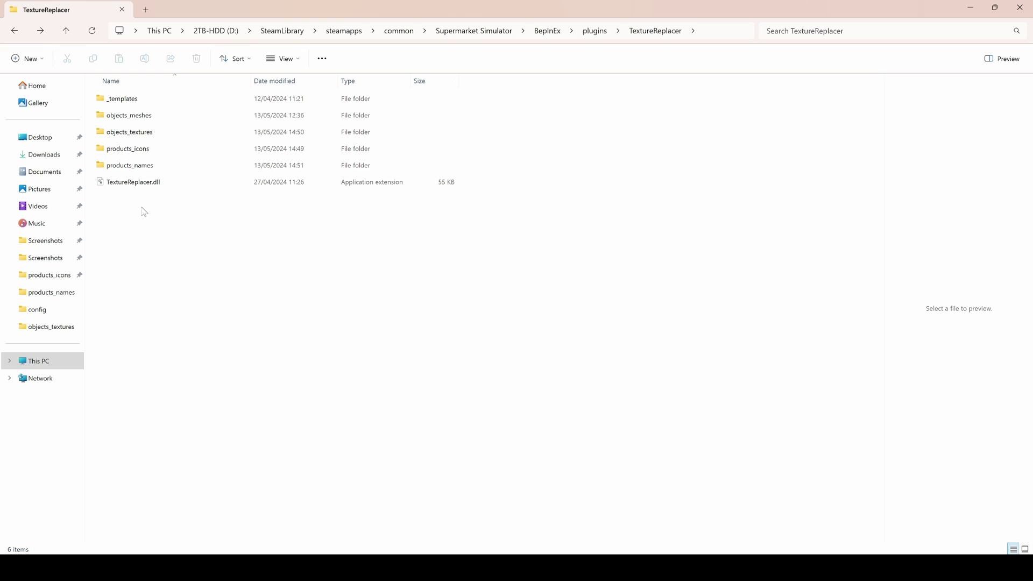